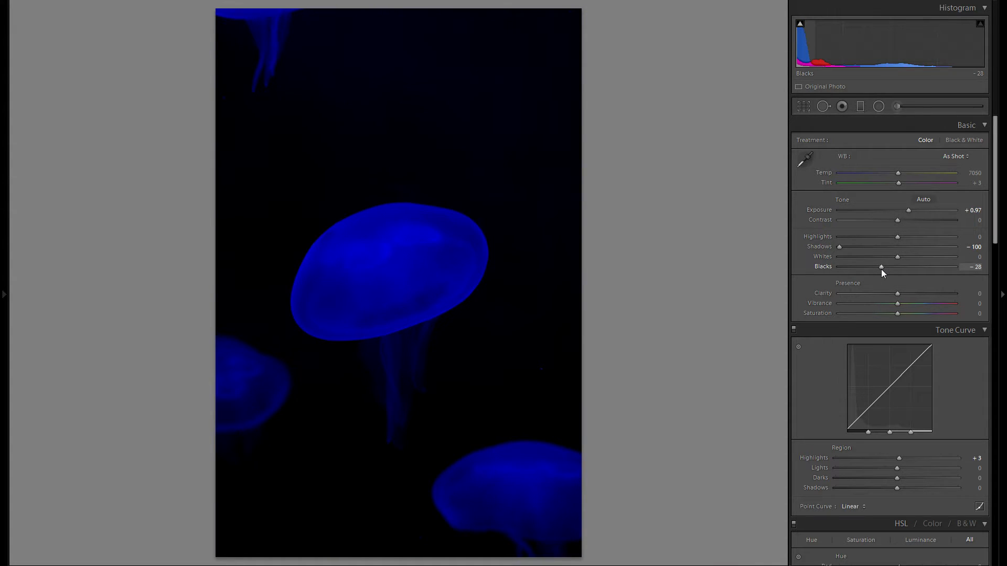
- Raise the photo's Contrast to +49 and Whites to +19, checking the whites for clipping
left_click_drag(899, 224, 921, 223)
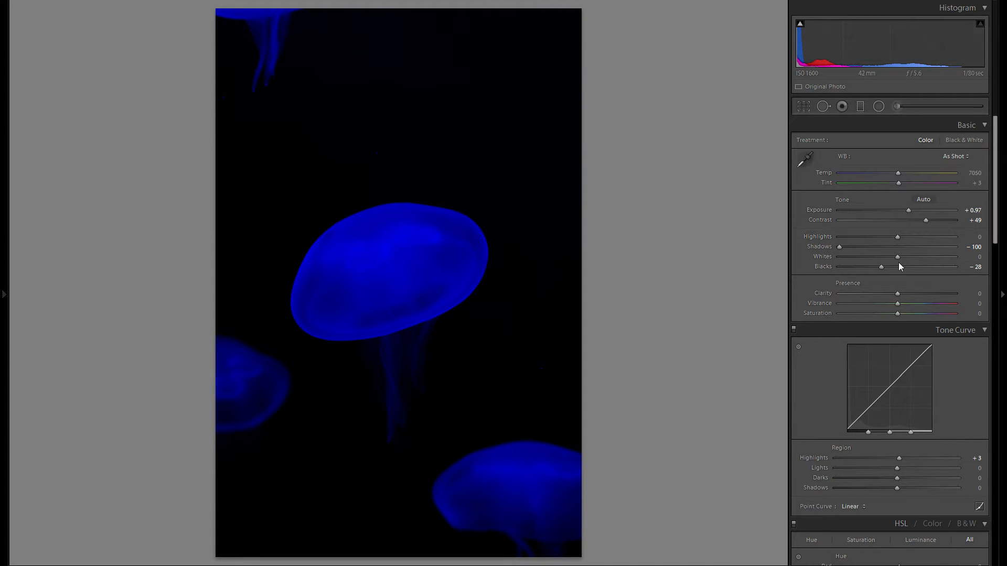
left_click_drag(902, 259, 914, 259)
key("alt")
key("alt")
mouse_move(915, 258)
left_mouse_down()
mouse_move(925, 257)
mouse_move(911, 258)
left_mouse_up()
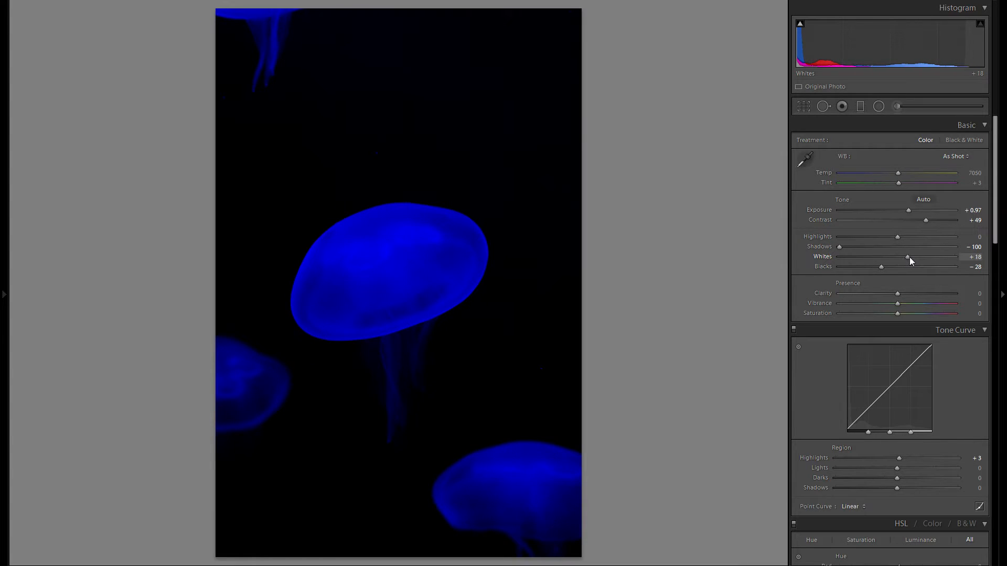
left_click_drag(911, 259, 917, 259)
left_click_drag(913, 256, 910, 257)
- Try a Clarity of +65 on the jellyfish photo, inspect its effect up close, and reset Clarity to 0
left_click_drag(897, 294, 924, 294)
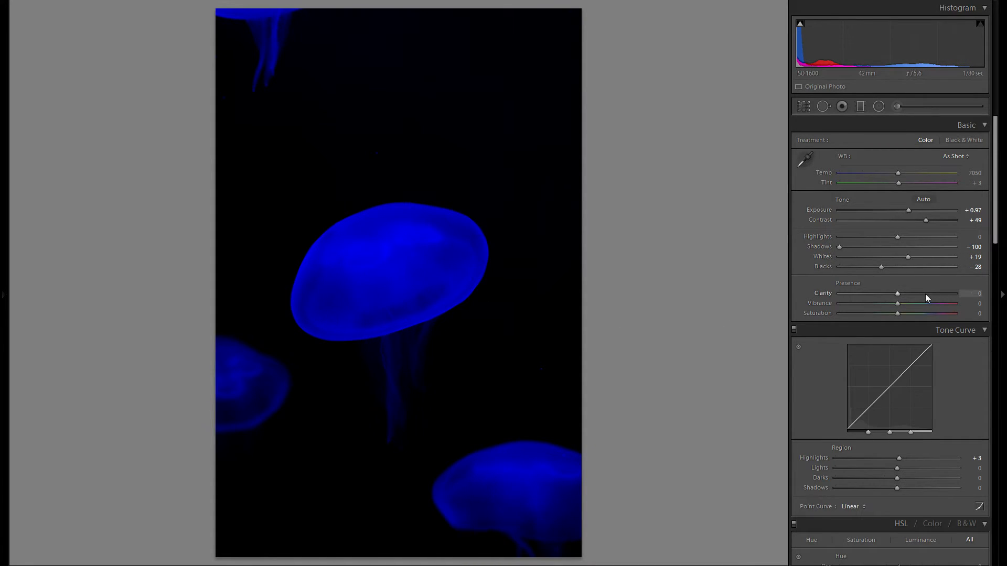
double_click(826, 293)
left_click_drag(917, 294, 934, 294)
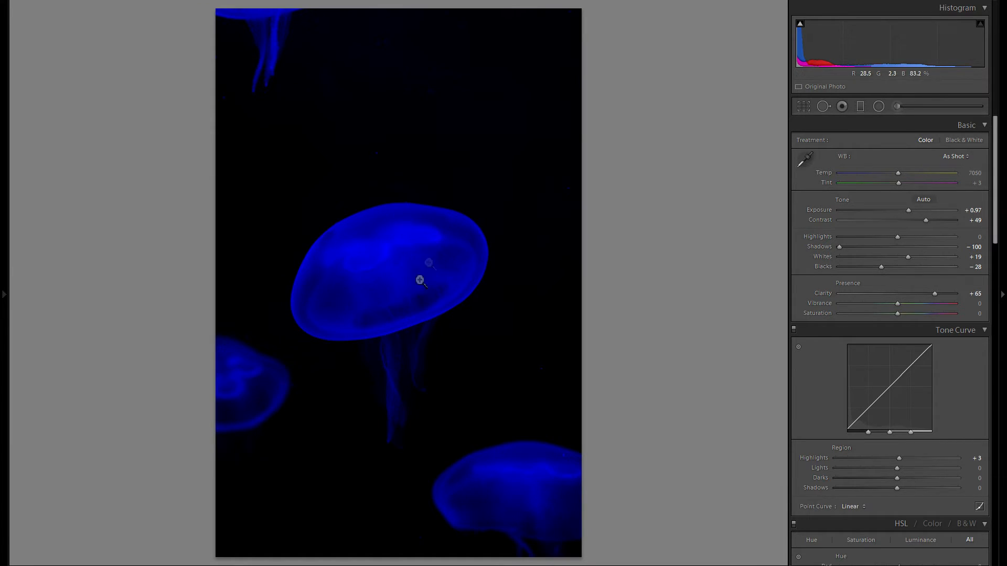
left_click(391, 296)
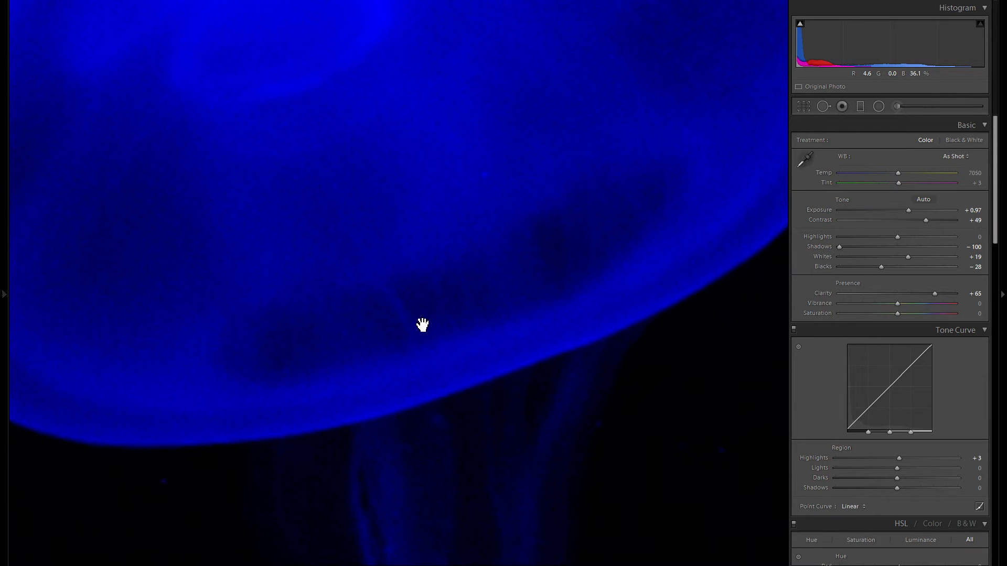
double_click(826, 292)
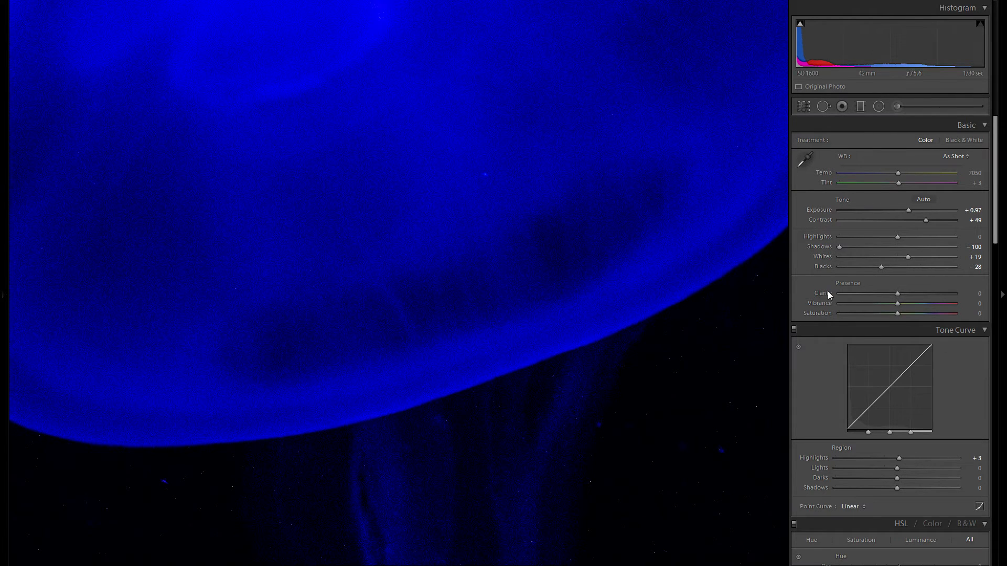
left_click_drag(532, 269, 665, 360)
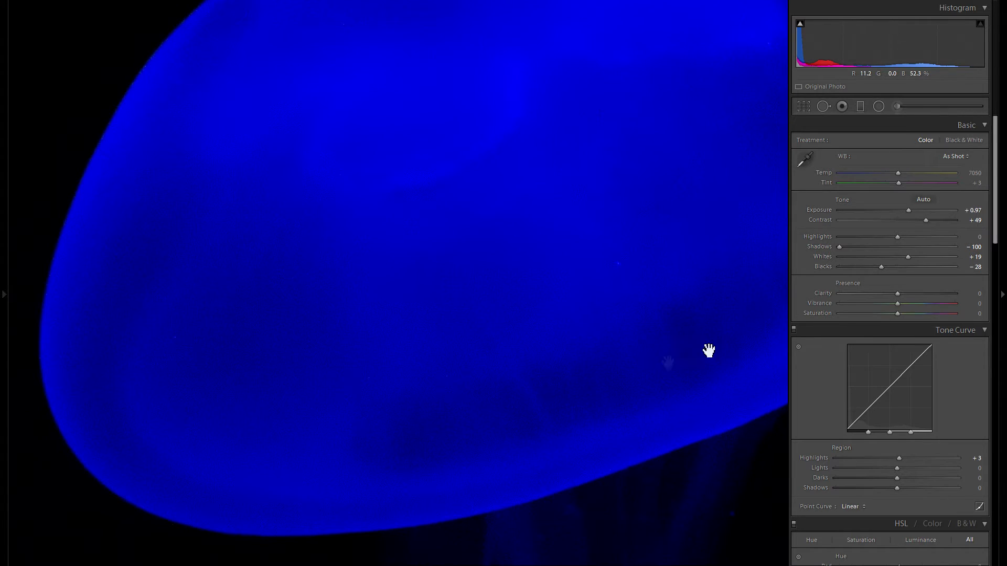
left_click(521, 284)
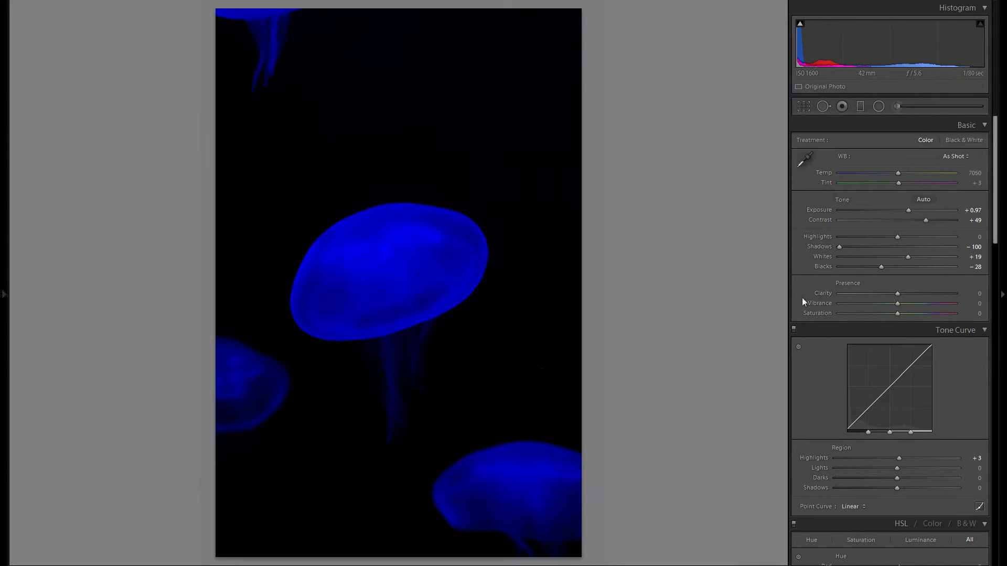
mouse_move(878, 294)
left_mouse_down()
mouse_move(924, 298)
mouse_move(895, 295)
left_mouse_up()
- Customize the white balance with a temperature of 26471 and a tint of -36
left_click_drag(900, 172, 945, 179)
double_click(826, 173)
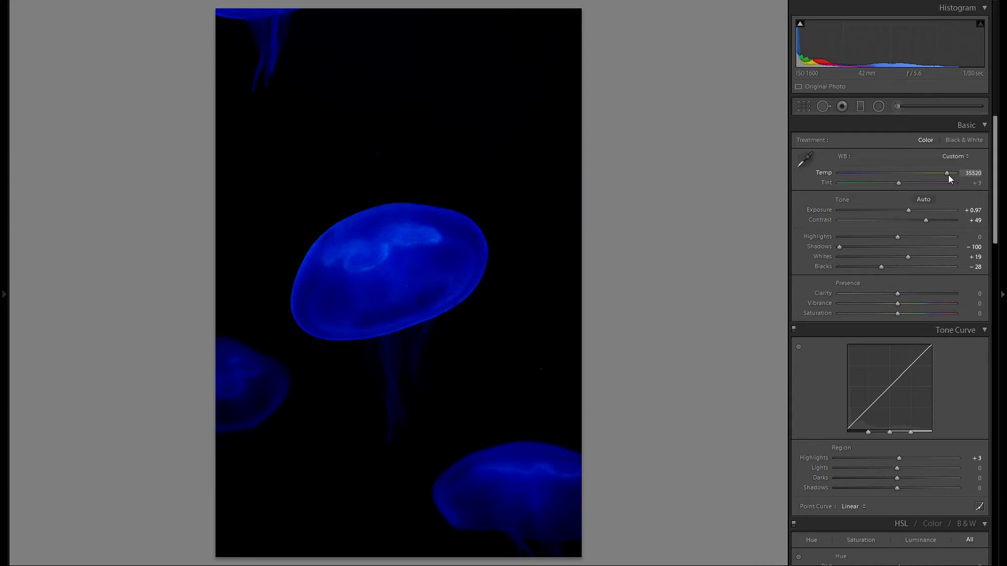
double_click(823, 173)
left_click_drag(937, 174, 940, 173)
mouse_move(944, 173)
left_mouse_down()
mouse_move(955, 174)
mouse_move(905, 175)
mouse_move(940, 174)
left_mouse_up()
mouse_move(900, 187)
left_mouse_down()
mouse_move(911, 185)
mouse_move(888, 186)
mouse_move(915, 187)
mouse_move(874, 183)
mouse_move(885, 183)
left_mouse_up()
mouse_move(871, 183)
left_mouse_down()
mouse_move(929, 187)
mouse_move(886, 184)
left_mouse_up()
- Try Vibrance at -49 and at +77, and restore it to 0
scroll(897, 294, "down", 3)
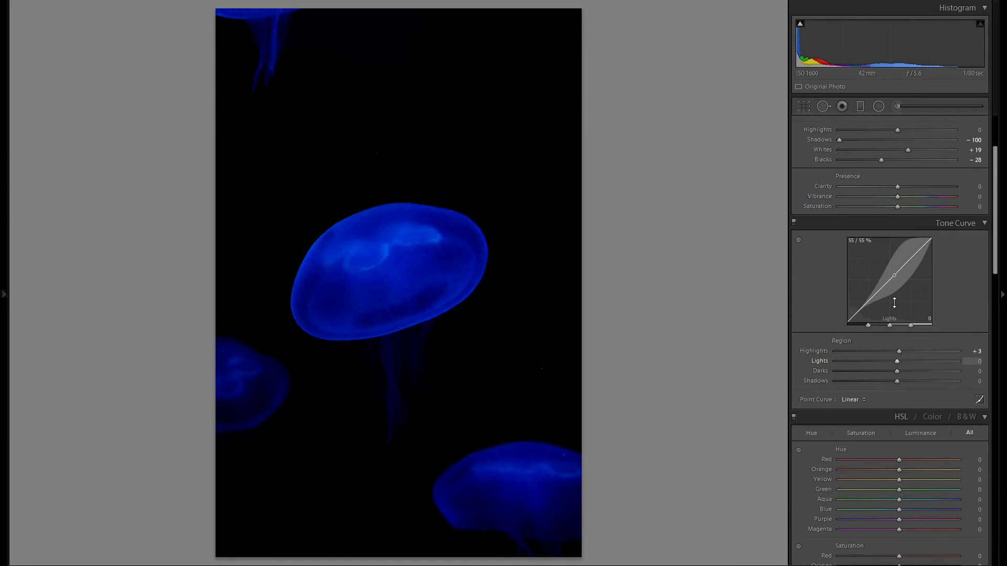
left_click_drag(899, 197, 868, 197)
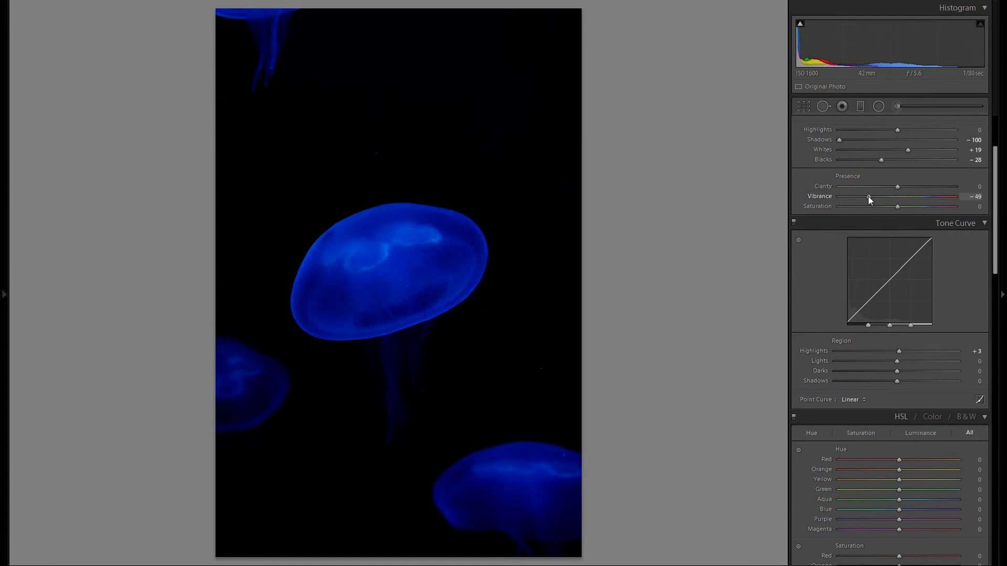
double_click(868, 196)
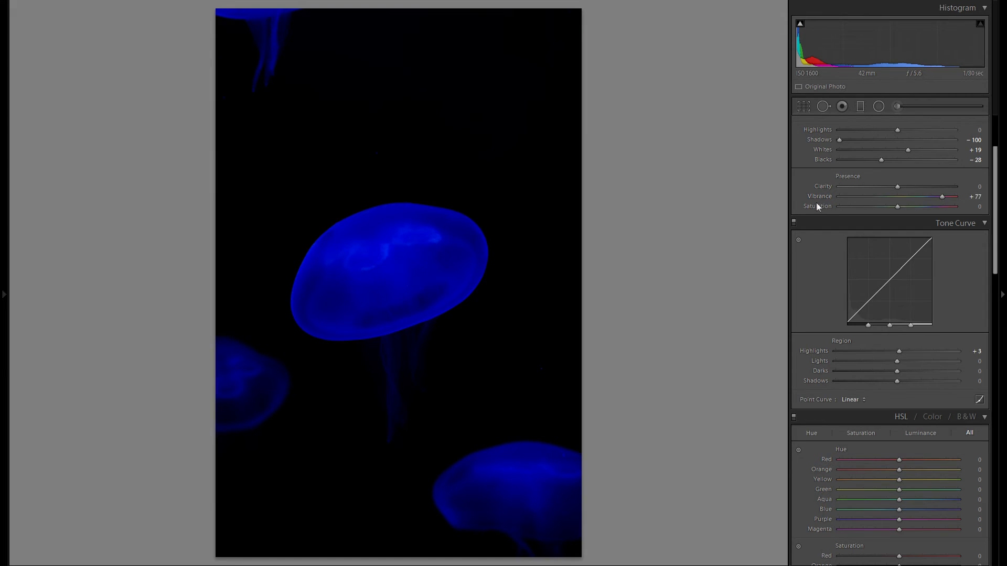
- Shape the tone curve by setting Highlights to +54, Lights to +22, Darks to +3 and Shadows to +10
scroll(904, 288, "down", 3)
left_click_drag(901, 245, 937, 252)
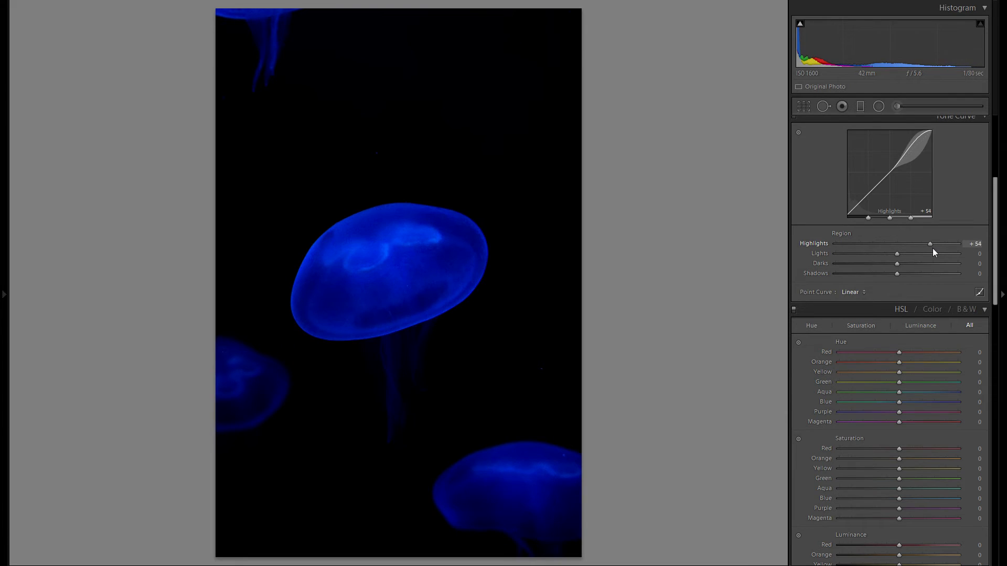
left_click_drag(916, 254, 903, 276)
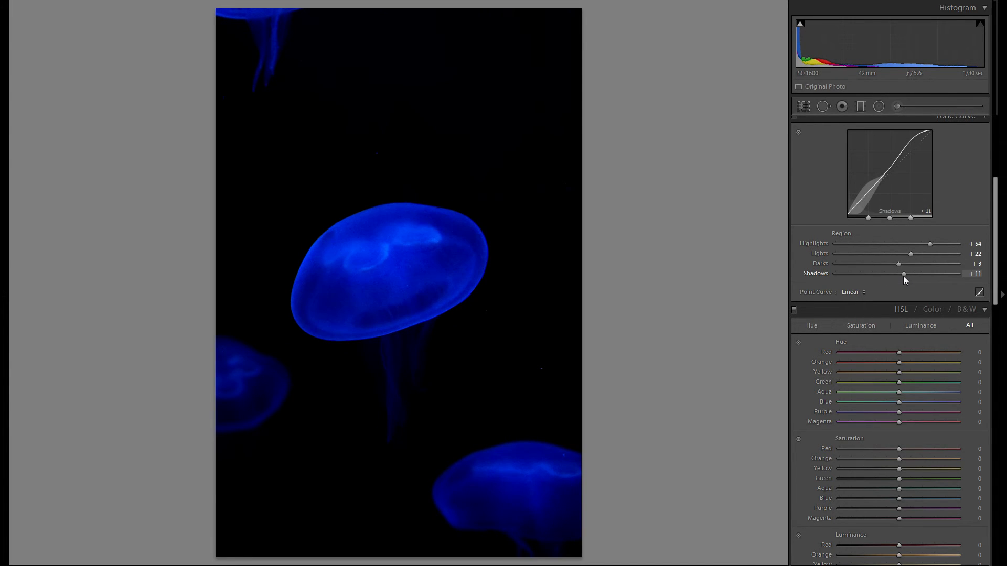
- Turn off sharpening by setting its Amount to 0 while viewing the central jellyfish up close
scroll(923, 279, "down", 8)
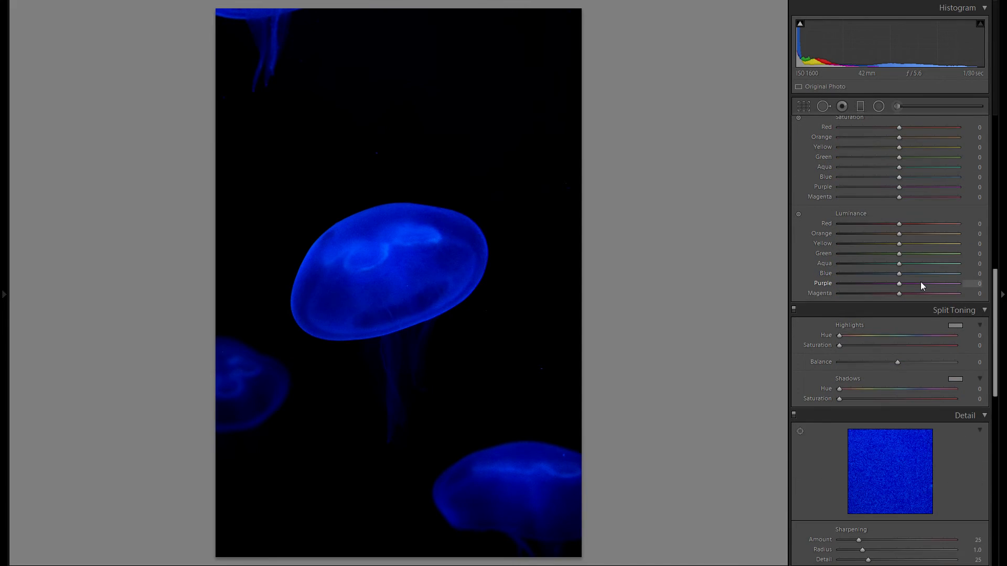
scroll(920, 283, "down", 4)
left_click(398, 330)
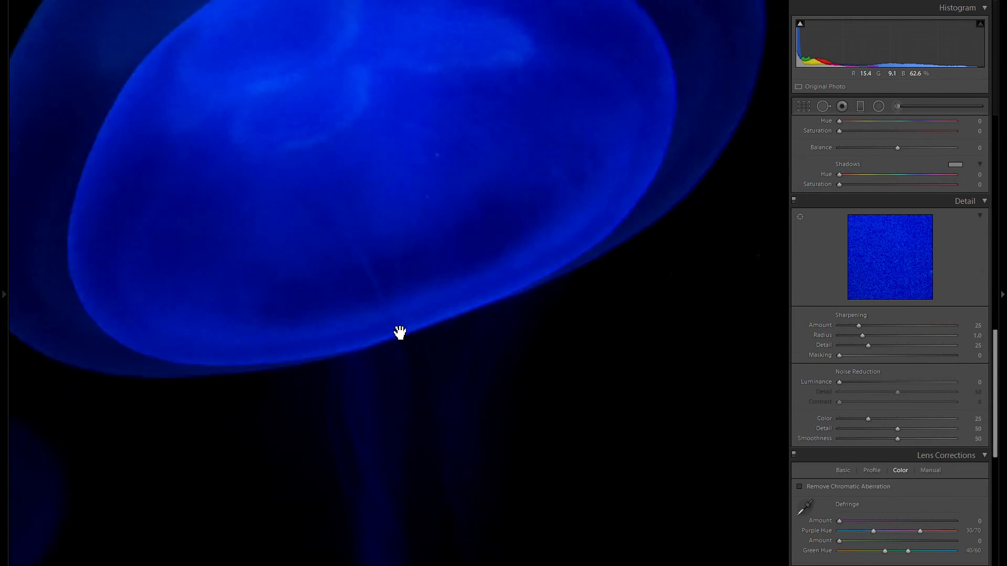
left_click_drag(636, 333, 702, 435)
left_click_drag(864, 326, 808, 329)
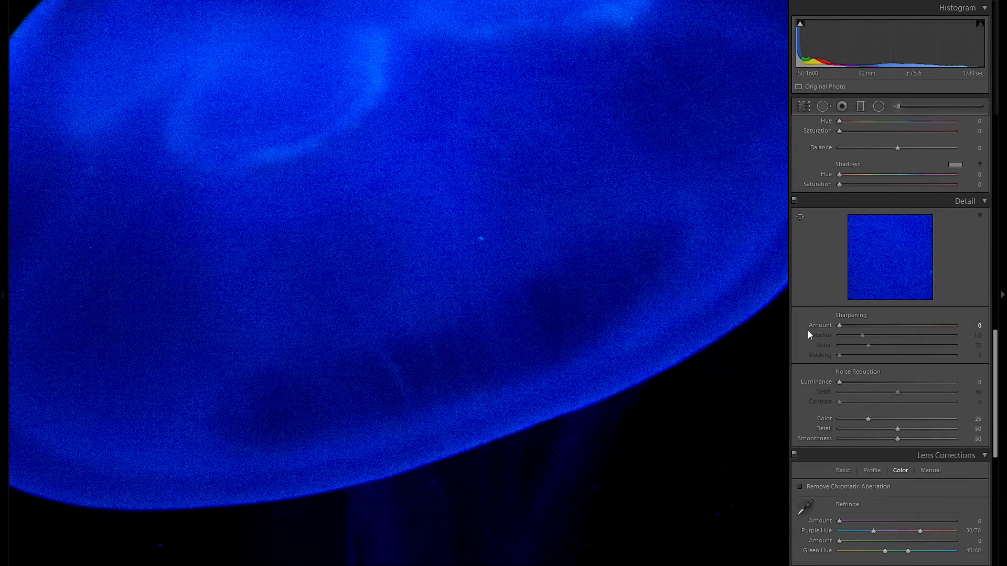
- Examine the grain on the central jellyfish, try luminance noise reduction at 36, and reset it to 0
left_click_drag(401, 277, 612, 286)
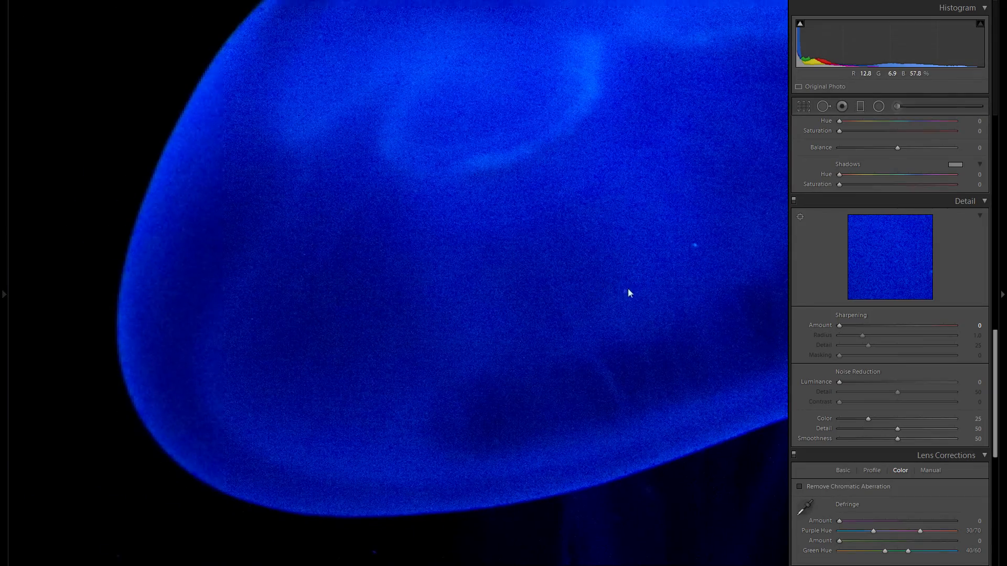
left_click_drag(631, 298, 535, 272)
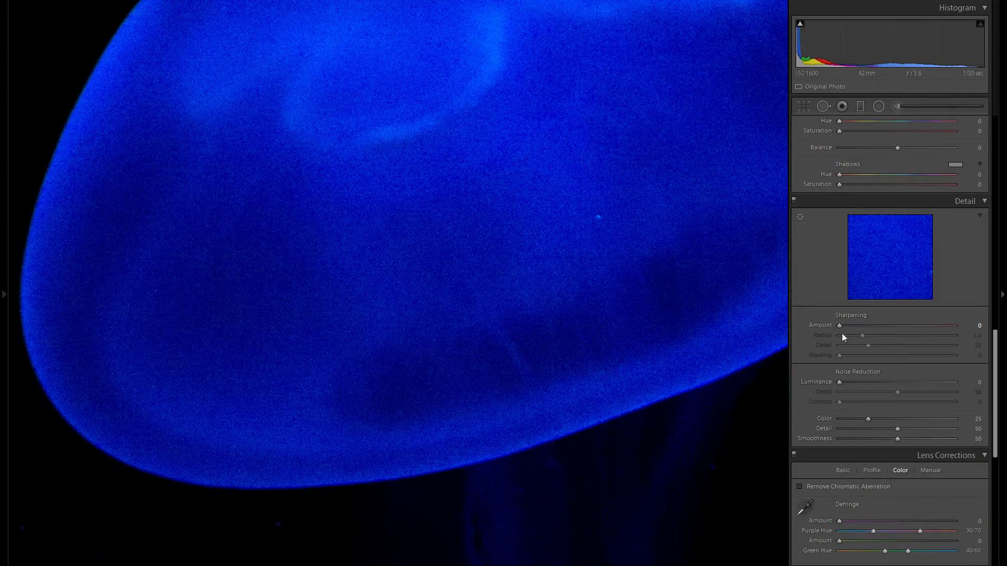
left_click_drag(681, 321, 736, 498)
left_click_drag(530, 453, 722, 355)
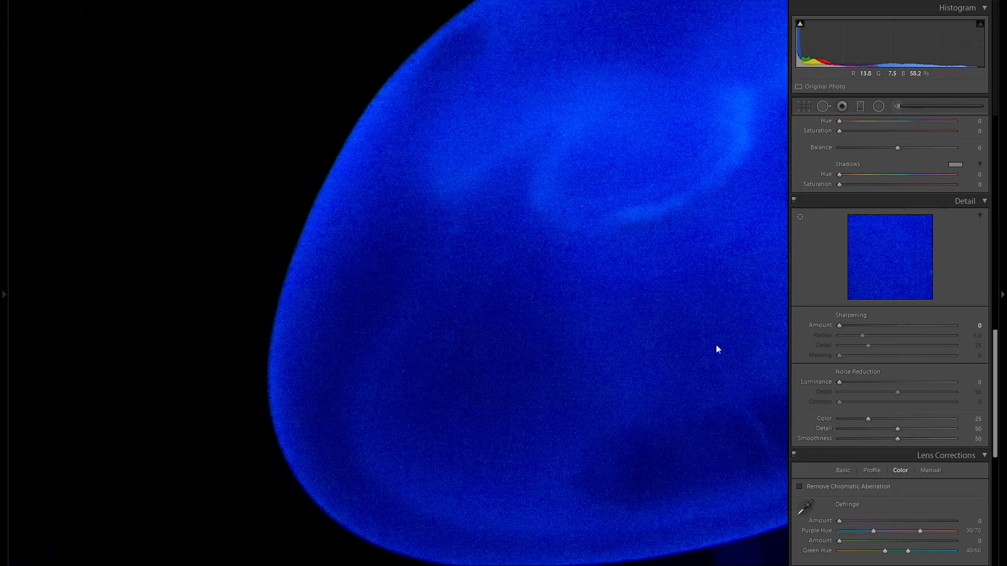
left_click_drag(696, 391, 592, 292)
left_click(875, 381)
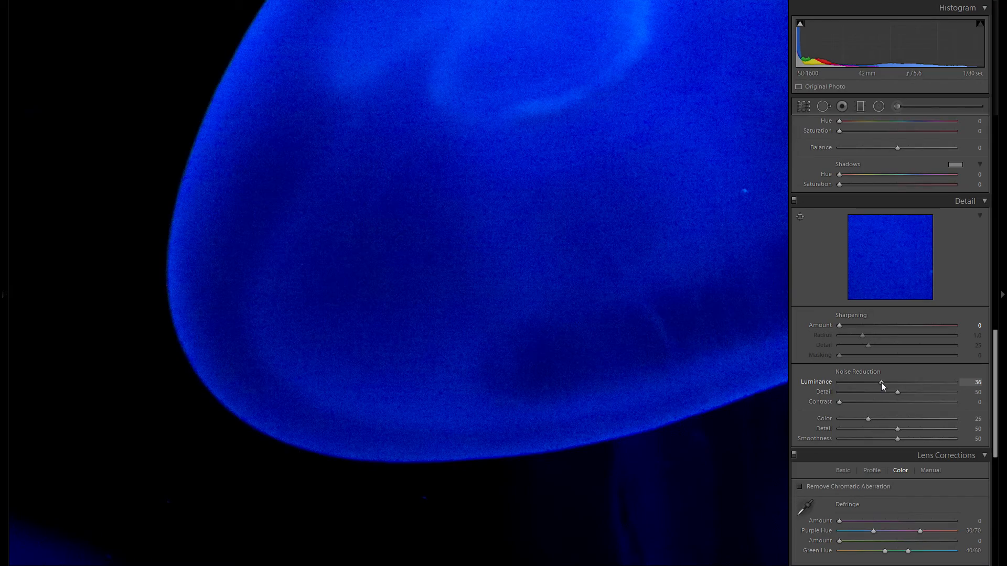
double_click(881, 383)
left_click_drag(582, 257, 535, 294)
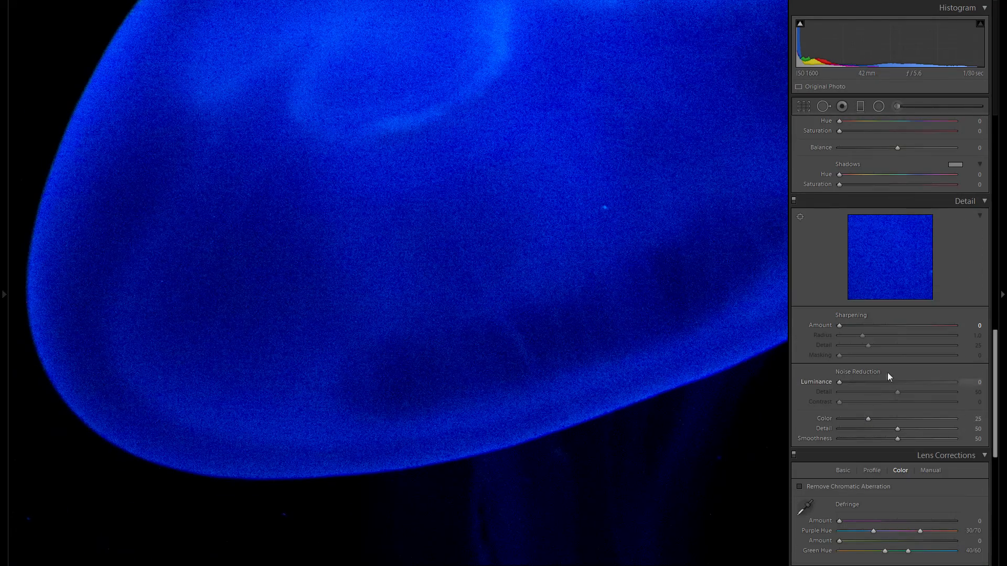
- Set luminance noise reduction to 47 and check the smoothing on the central jellyfish
left_click_drag(873, 383, 881, 383)
left_click_drag(891, 382, 897, 385)
key("z")
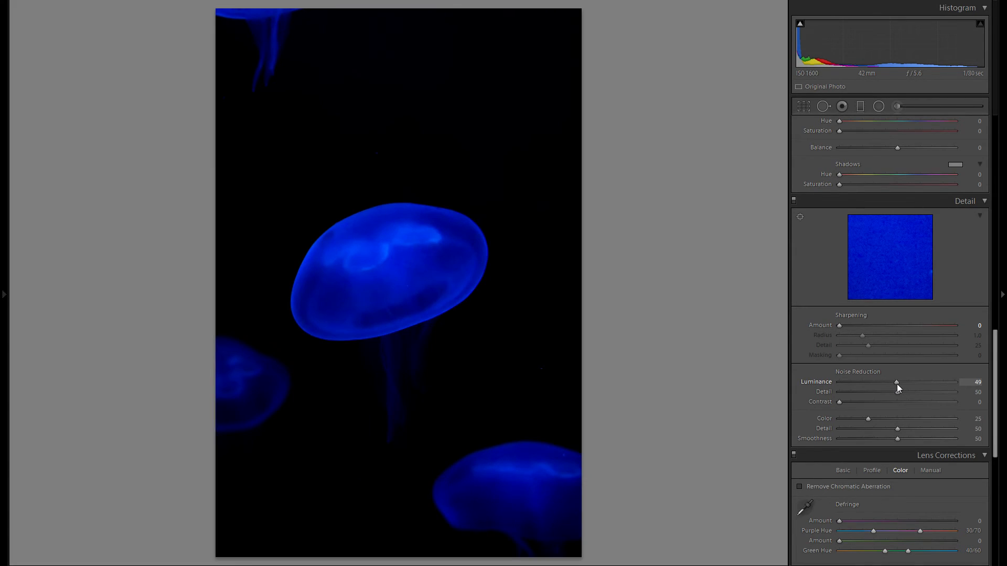
left_click_drag(875, 388, 888, 390)
left_click(377, 280)
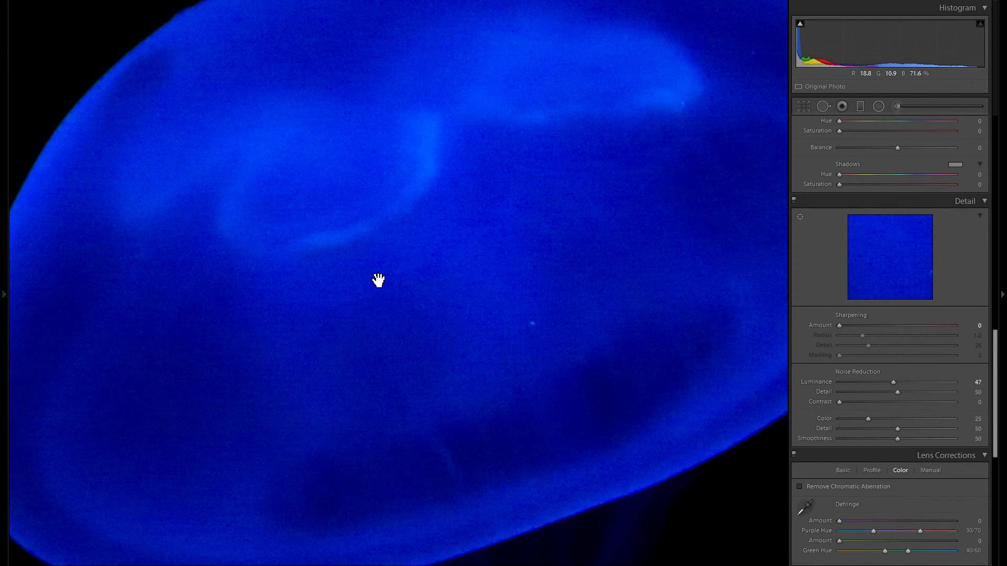
key("ctrl+minus")
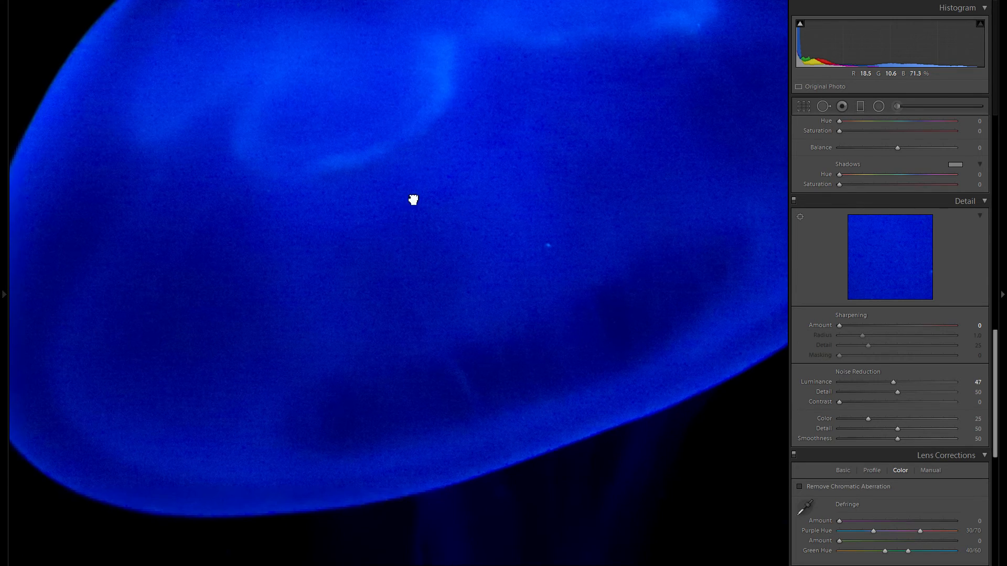
key("ctrl+minus")
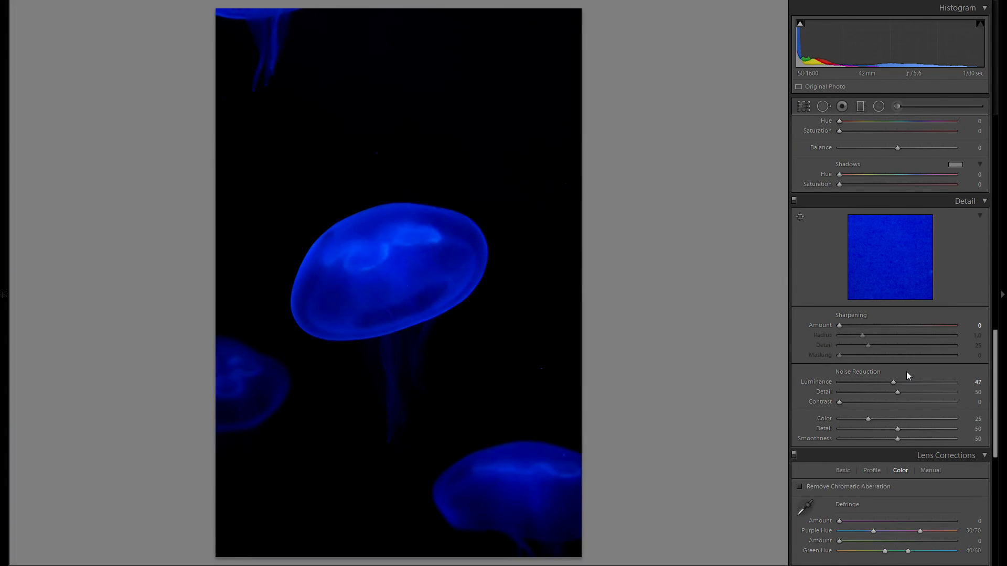
- Heal the specks above and to the right of the central jellyfish with spot removal, and check the dark background for leftovers
scroll(906, 371, "down", 5)
scroll(894, 398, "up", 10)
scroll(889, 393, "up", 5)
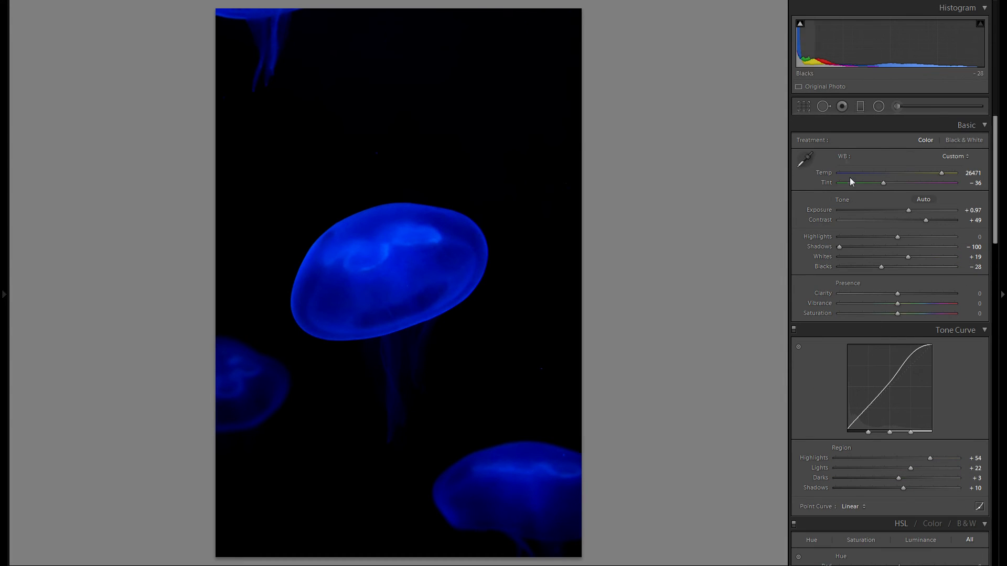
left_click(823, 106)
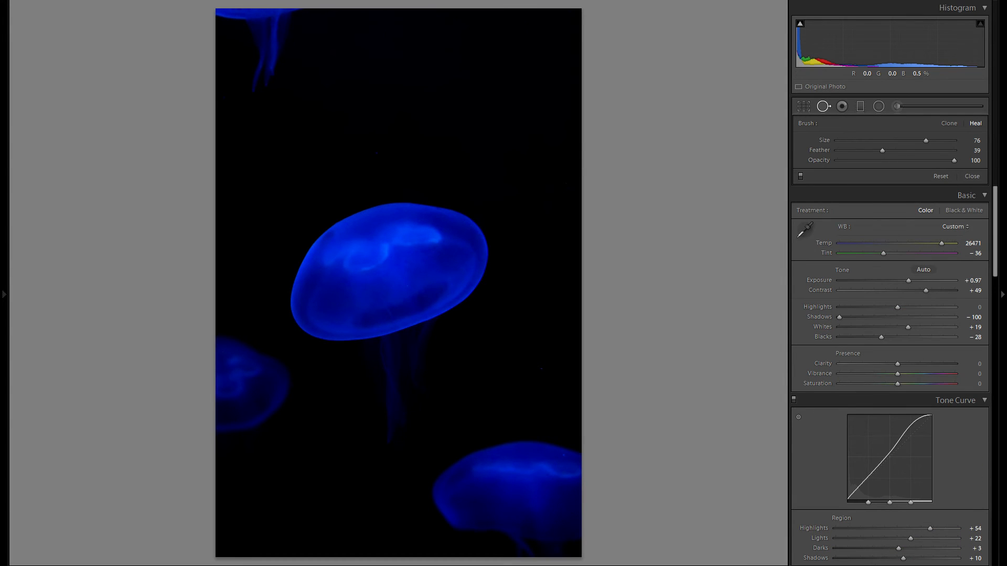
left_click(376, 151)
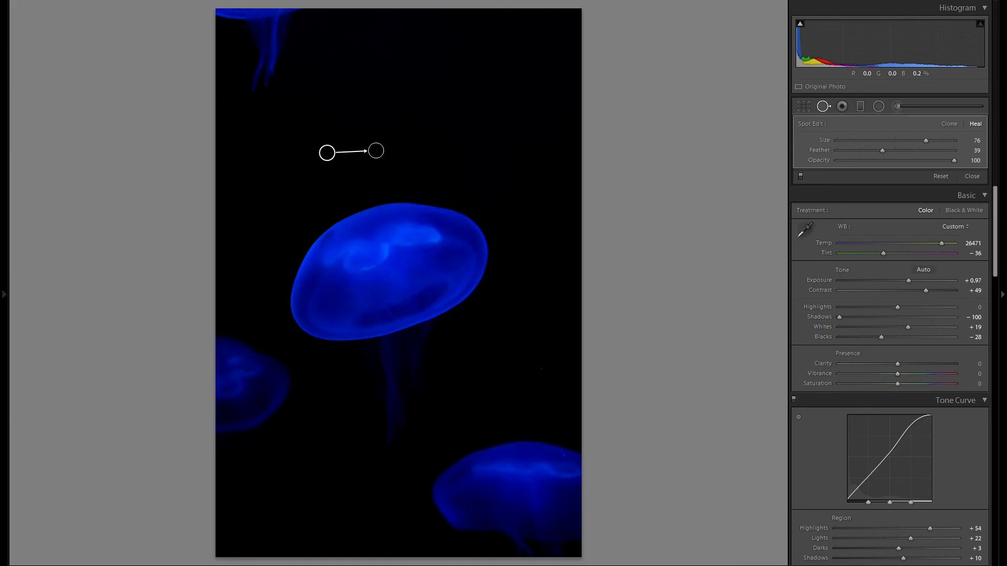
left_click(571, 369)
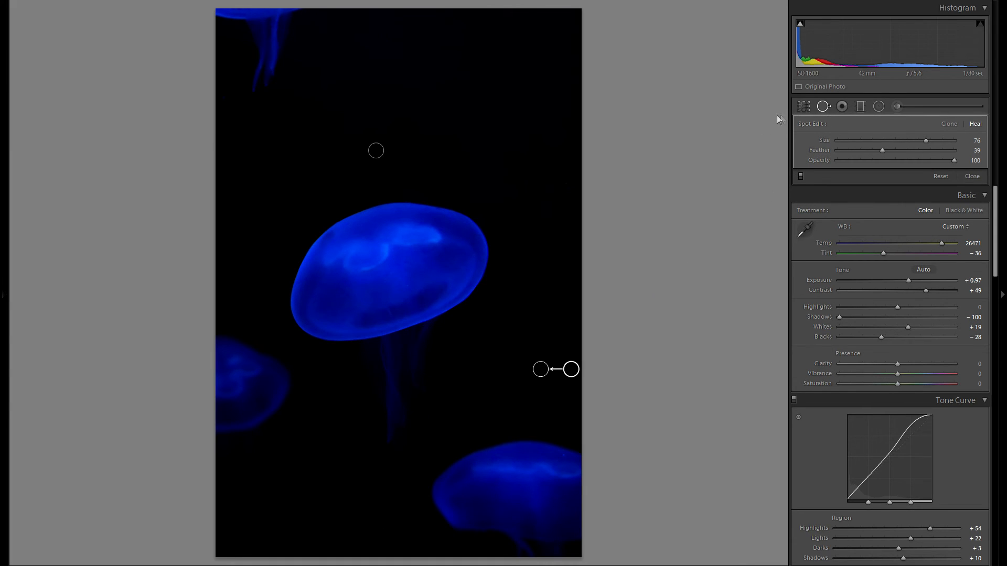
left_click(823, 106)
left_click(447, 203)
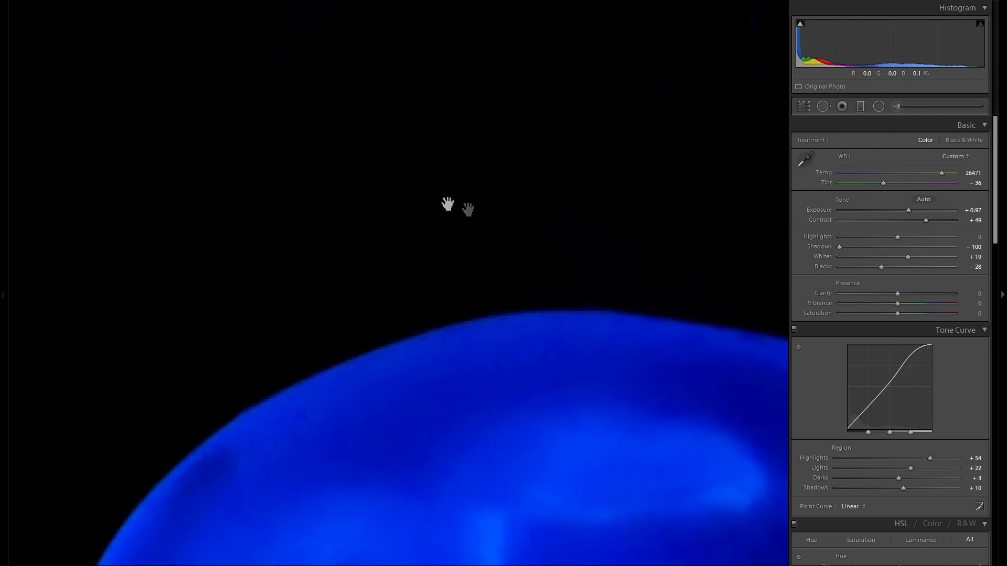
left_click_drag(671, 202, 550, 426)
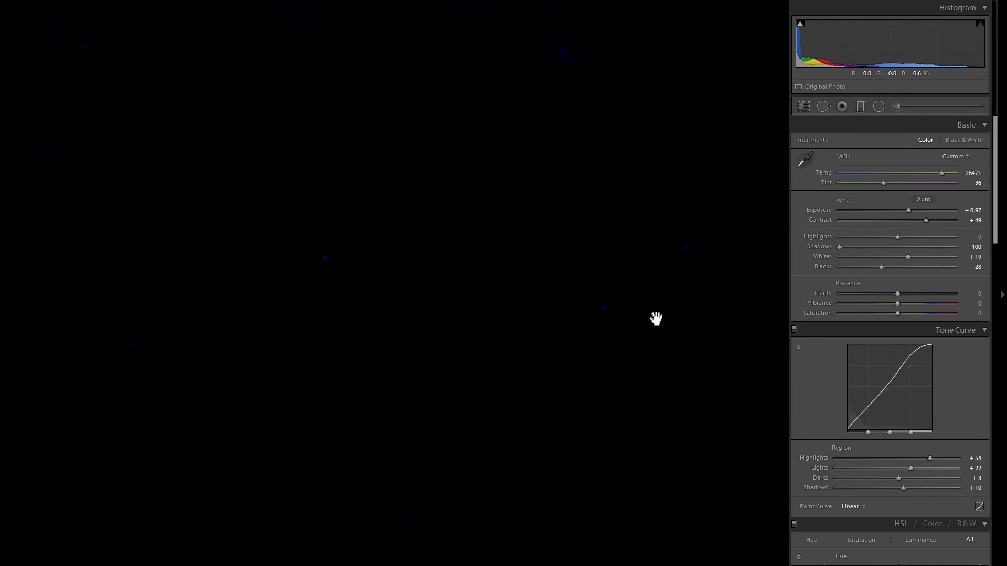
left_click_drag(627, 319, 541, 303)
left_click(622, 262)
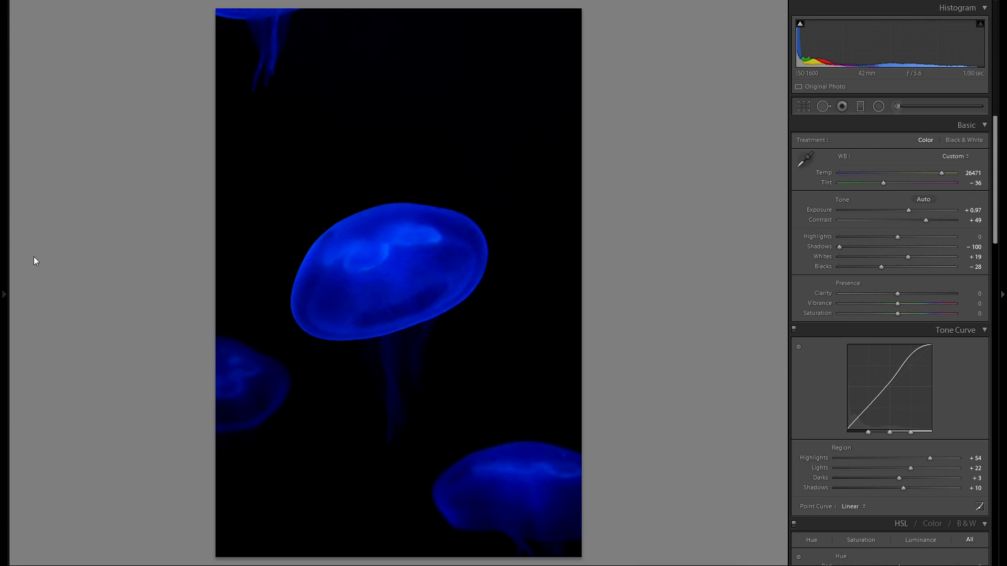
- Compare the finished edit with the imported original using the edit history and a split before/after view
left_click(6, 265)
scroll(80, 313, "down", 10)
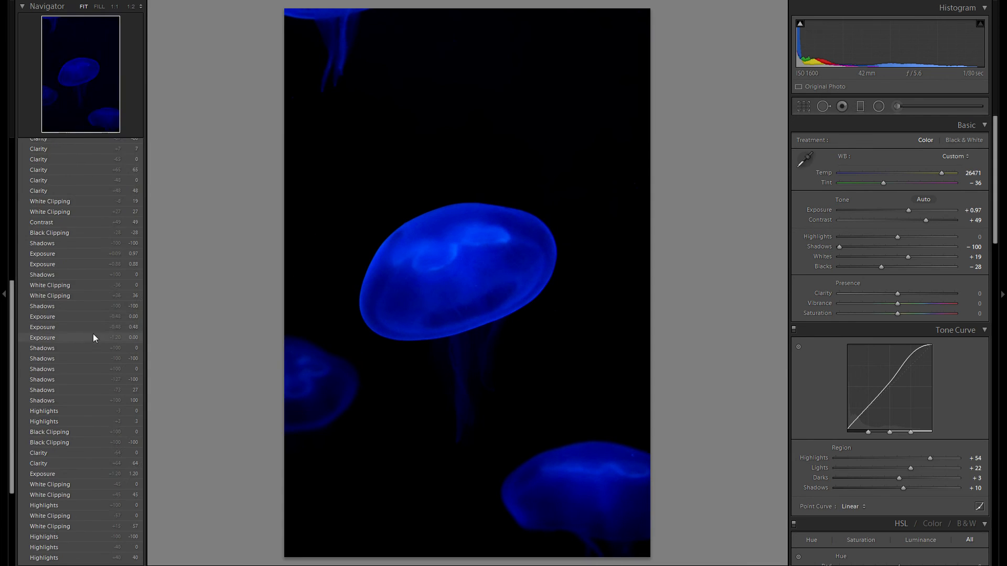
left_click(82, 540)
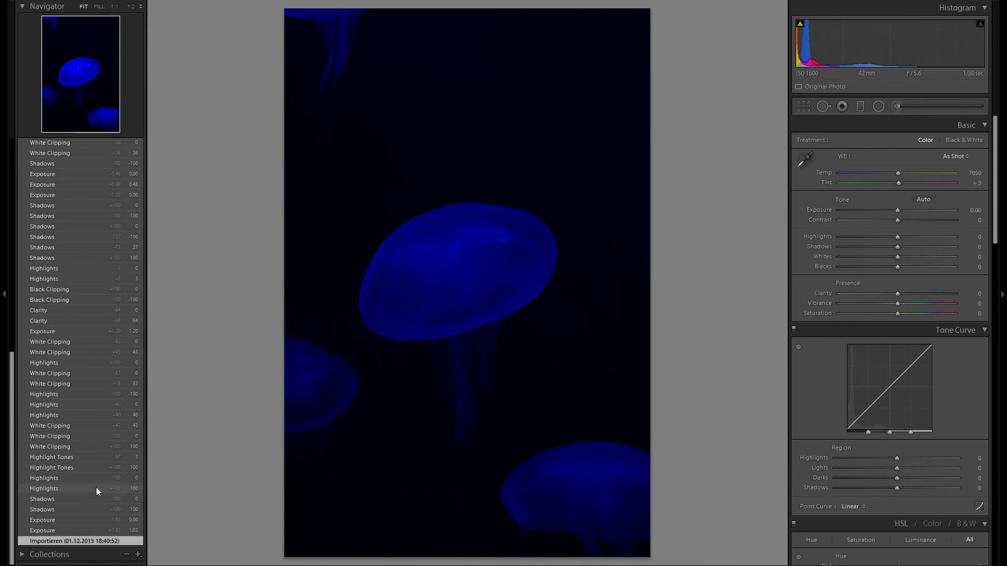
scroll(98, 472, "up", 15)
left_click(87, 190)
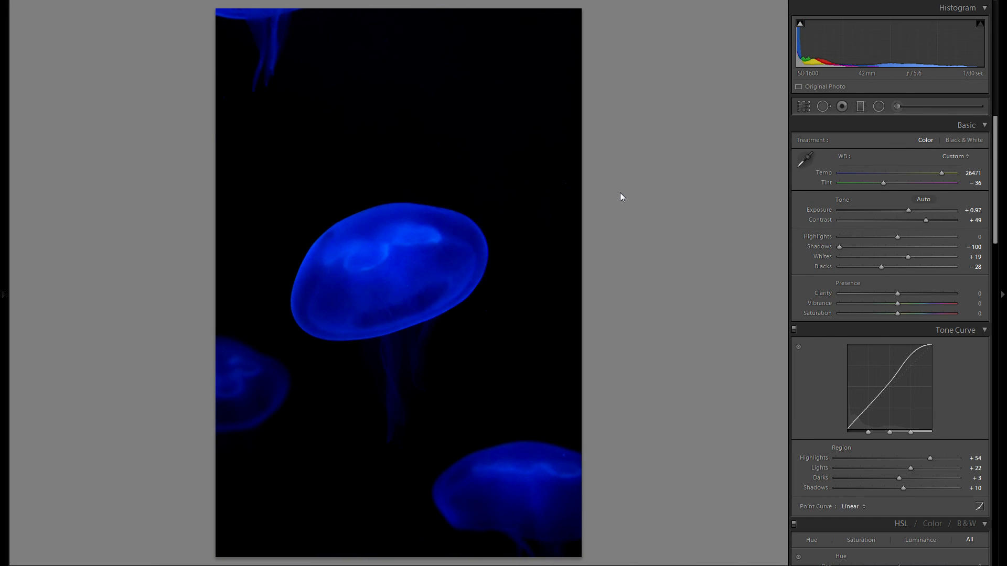
key("shift+y")
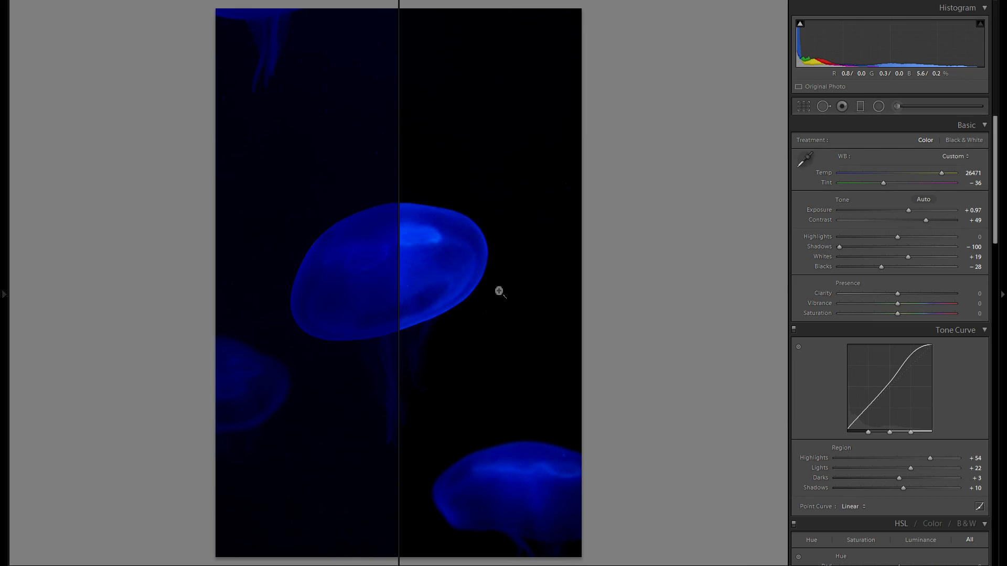
key("y")
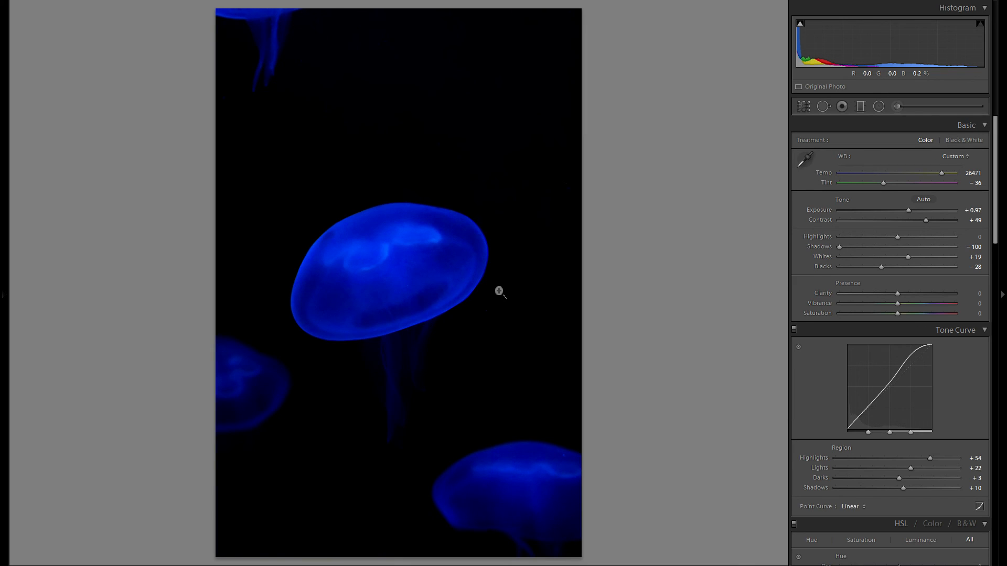